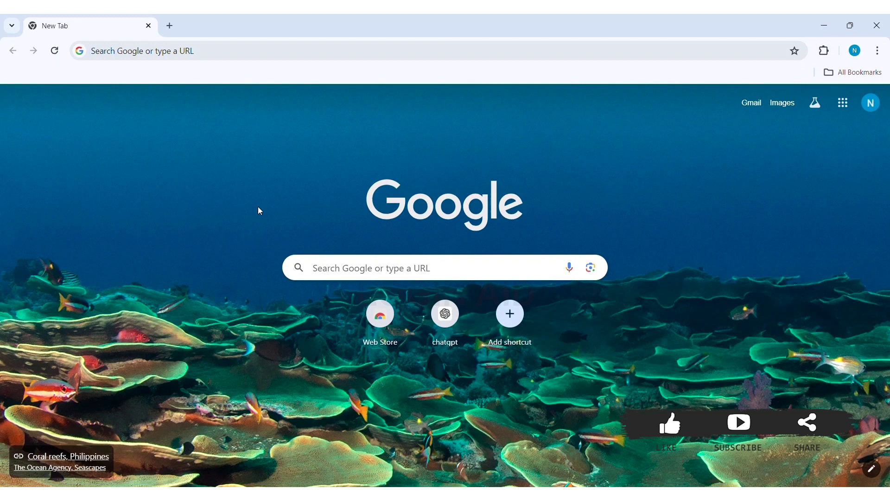
{"action": "left_click", "coordinate": [193, 52]}
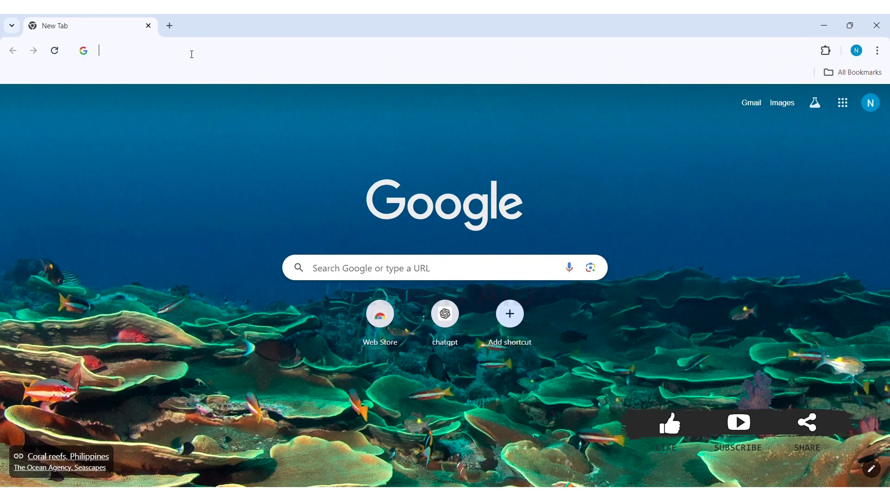
{"action": "type", "text": "www.woo"}
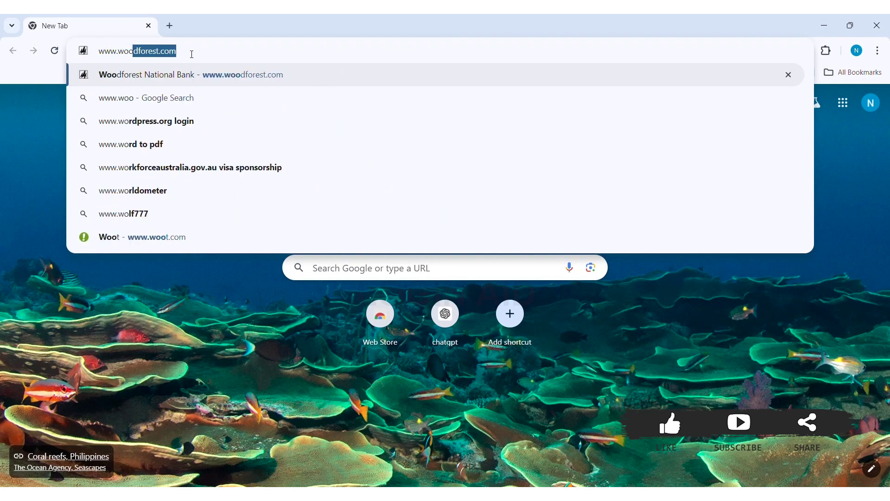
{"action": "key", "text": "Right"}
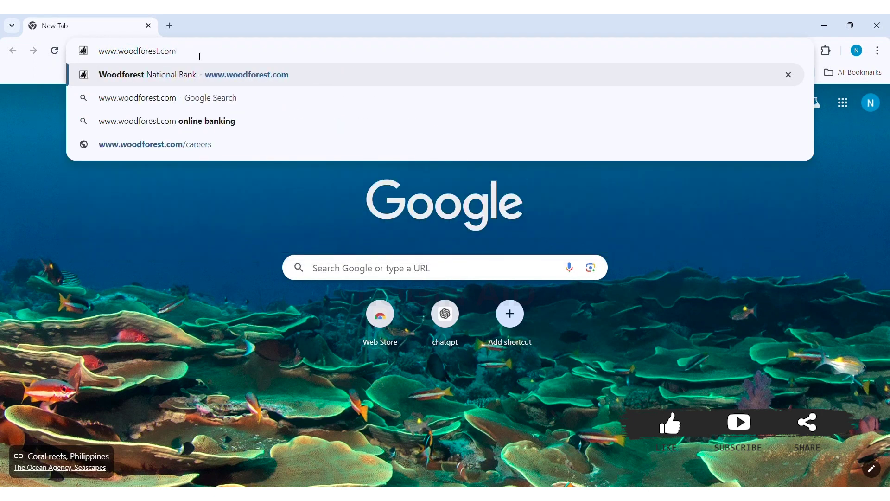
{"action": "key", "text": "Return"}
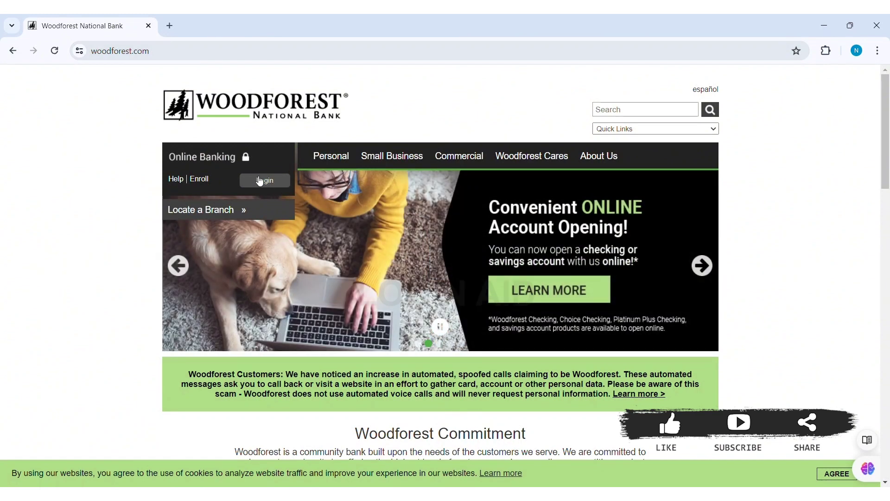
- Open the Online Services Login page from the homepage's Online Banking panel
{"action": "left_click", "coordinate": [255, 183]}
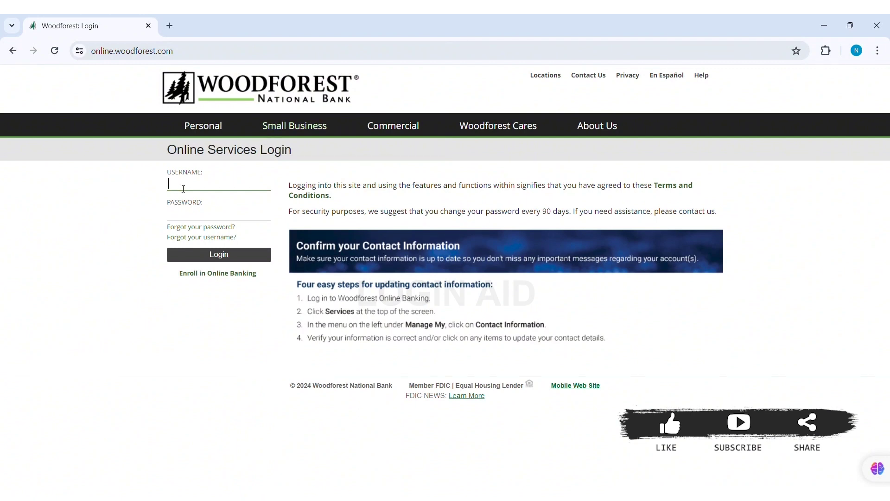
- Move from the entered username to the PASSWORD field and begin typing the password
{"action": "left_click", "coordinate": [201, 212]}
{"action": "type", "text": "**"}
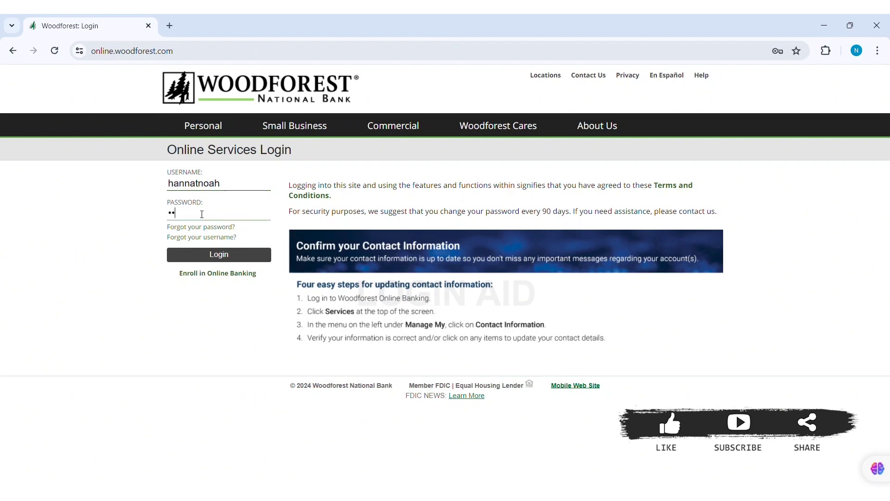
{"action": "type", "text": "******"}
- Submit the entered username and password with the Login button
{"action": "left_click", "coordinate": [224, 257]}
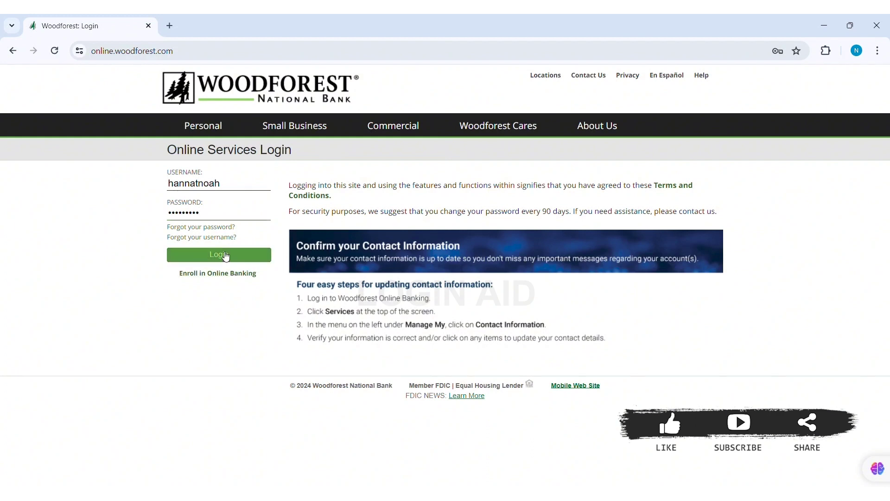